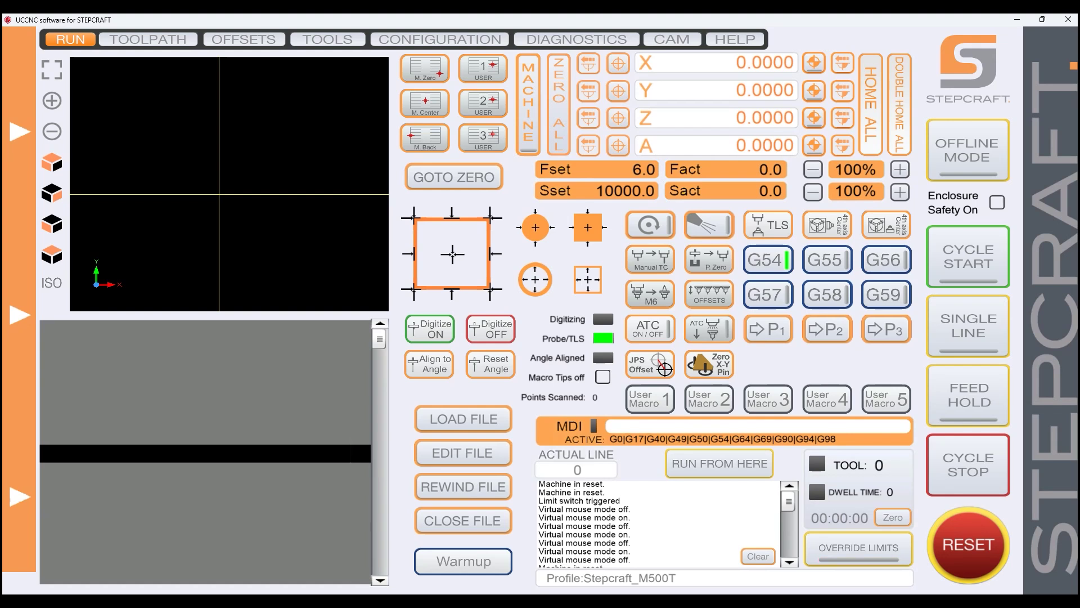
# Slide out UCCNC's manual jogging panel from the orange strip on the left edge.
pyautogui.click(8, 549)
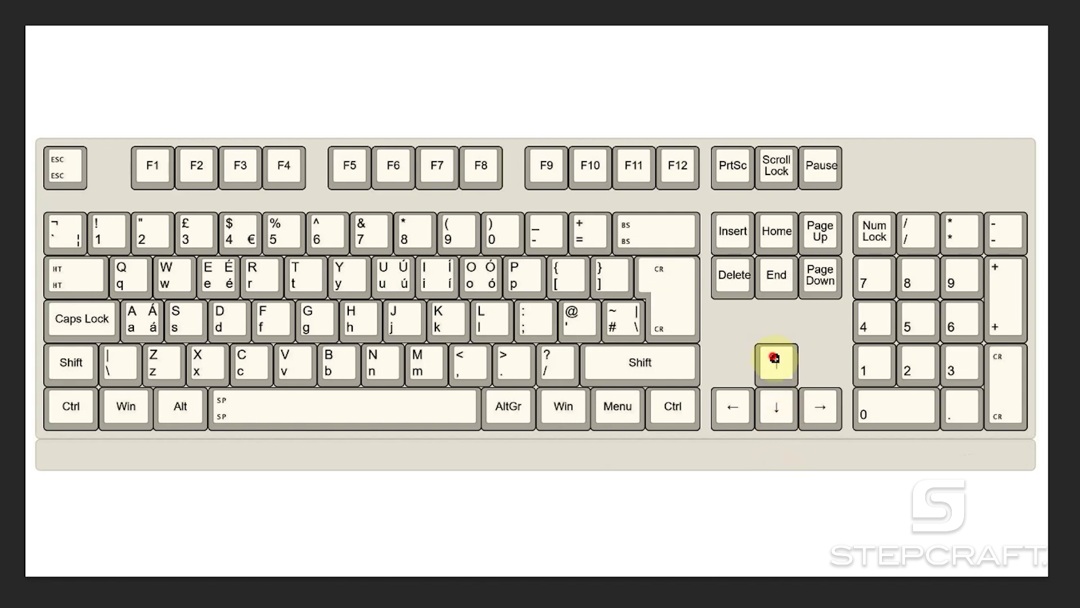
# Label up/down arrows Y, left/right arrows X, Page Up/Down Z in red, and circle Esc.
pyautogui.moveTo(773, 356); pyautogui.dragTo(780, 421)
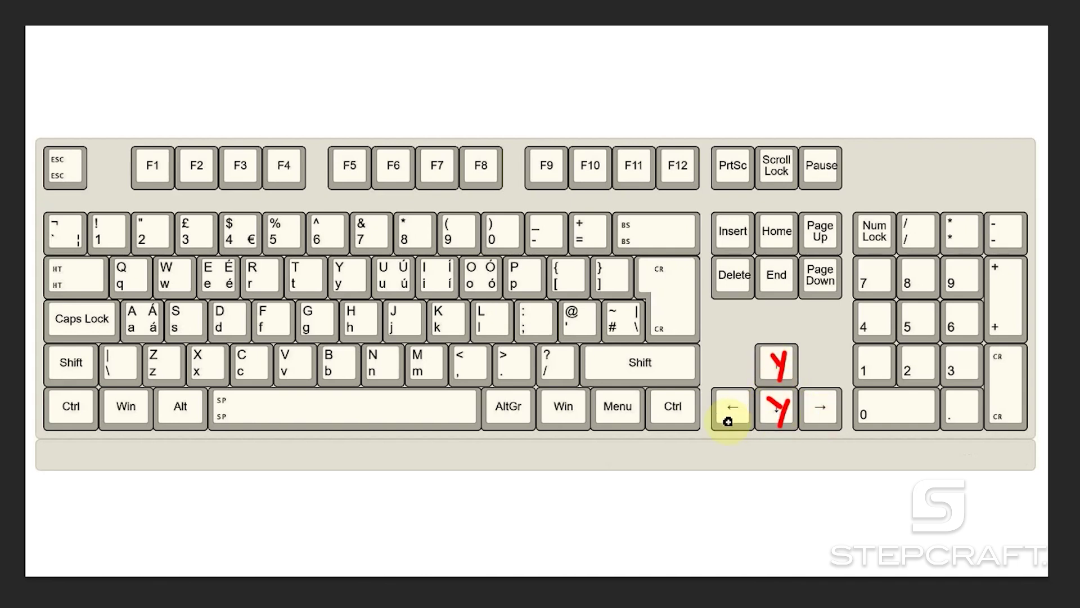
pyautogui.moveTo(740, 402)
pyautogui.mouseDown()
pyautogui.moveTo(715, 423)
pyautogui.moveTo(718, 405)
pyautogui.moveTo(737, 420)
pyautogui.mouseUp()
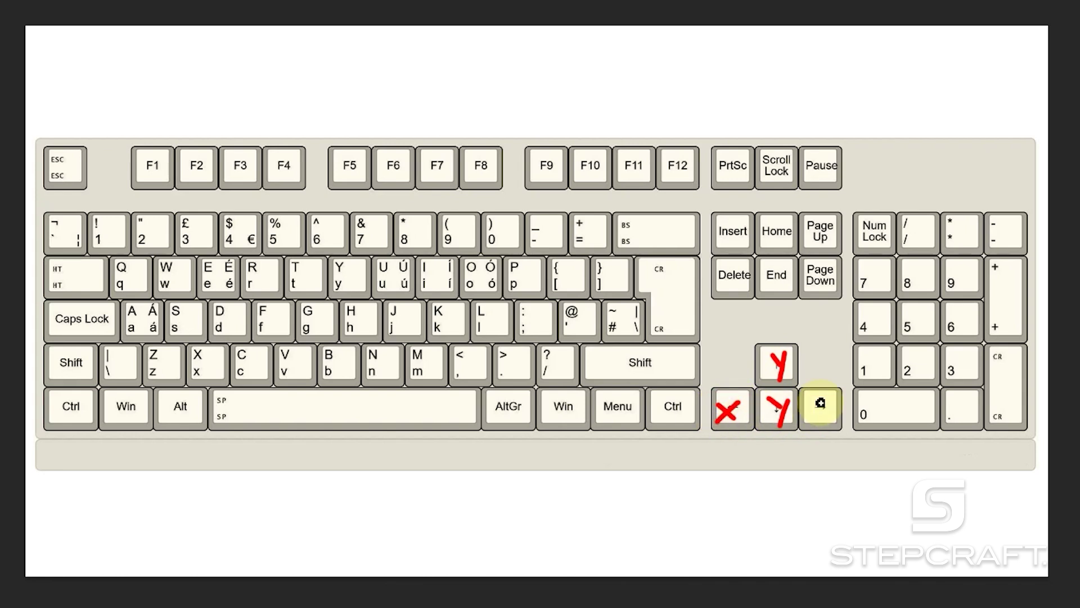
pyautogui.moveTo(819, 401)
pyautogui.mouseDown()
pyautogui.moveTo(831, 419)
pyautogui.moveTo(832, 401)
pyautogui.mouseUp()
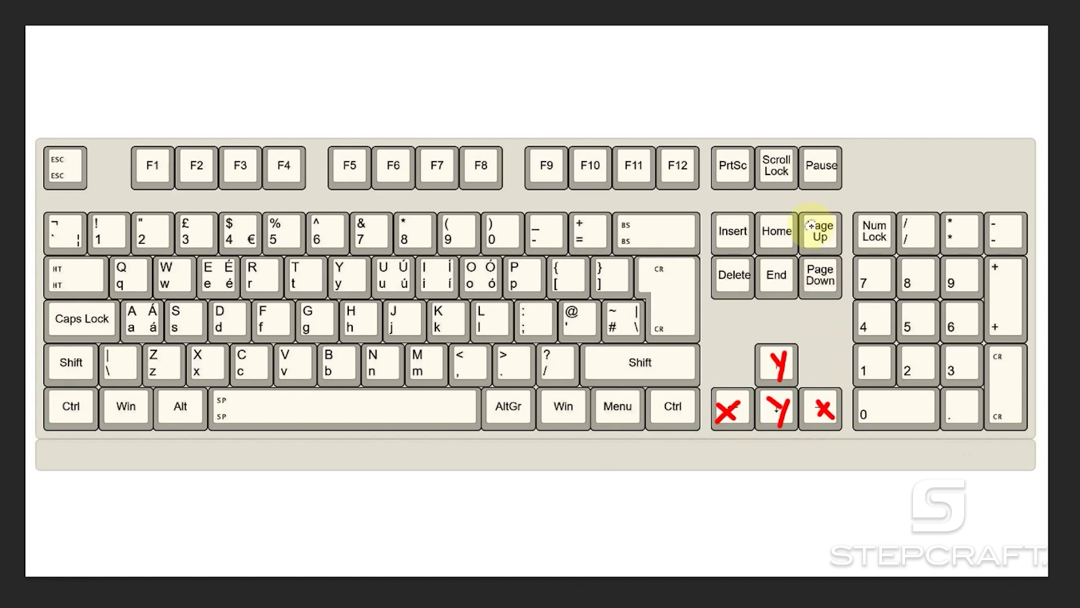
pyautogui.moveTo(810, 224)
pyautogui.mouseDown()
pyautogui.moveTo(829, 225)
pyautogui.moveTo(813, 241)
pyautogui.moveTo(831, 242)
pyautogui.moveTo(810, 283)
pyautogui.moveTo(829, 284)
pyautogui.mouseUp()
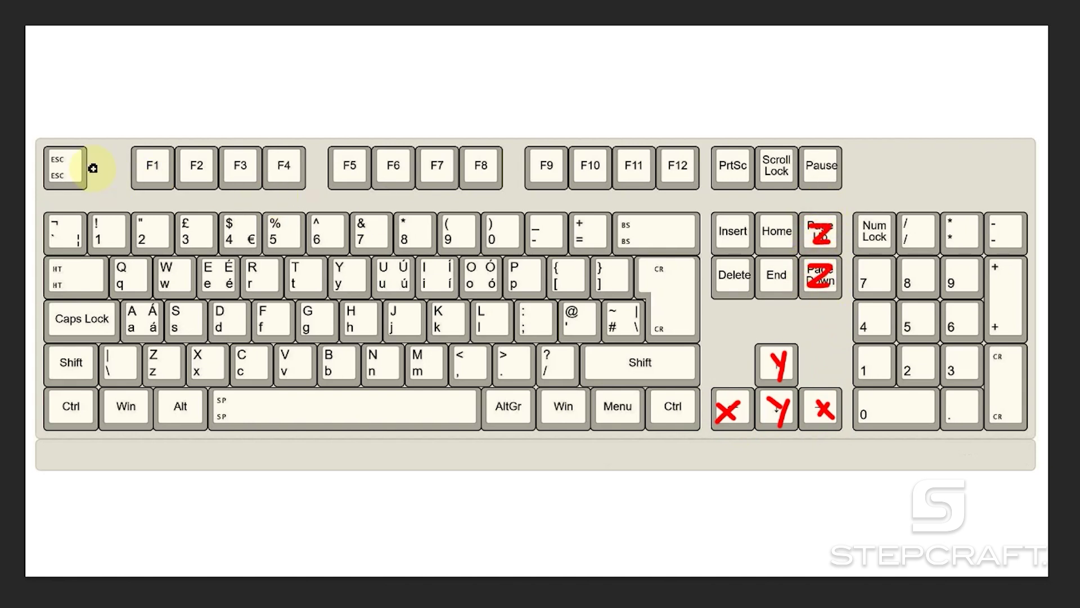
pyautogui.moveTo(94, 166)
pyautogui.mouseDown()
pyautogui.moveTo(93, 143)
pyautogui.moveTo(57, 135)
pyautogui.moveTo(34, 168)
pyautogui.moveTo(44, 194)
pyautogui.moveTo(98, 201)
pyautogui.moveTo(99, 160)
pyautogui.mouseUp()
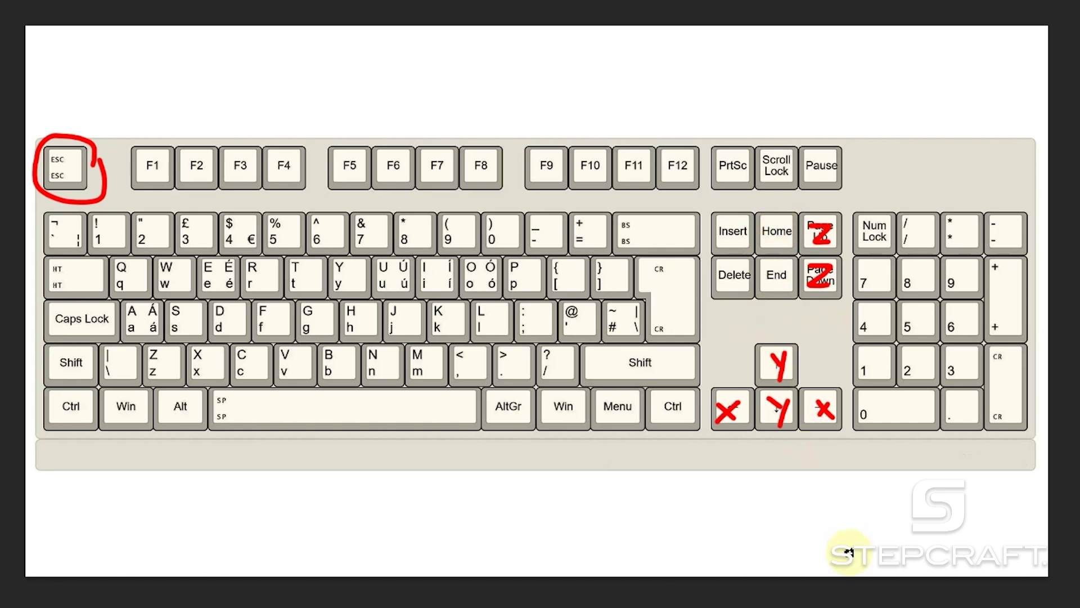
# Return to UCCNC and show the Configuration hotkeys table of keycodes and functions.
pyautogui.click(861, 579)
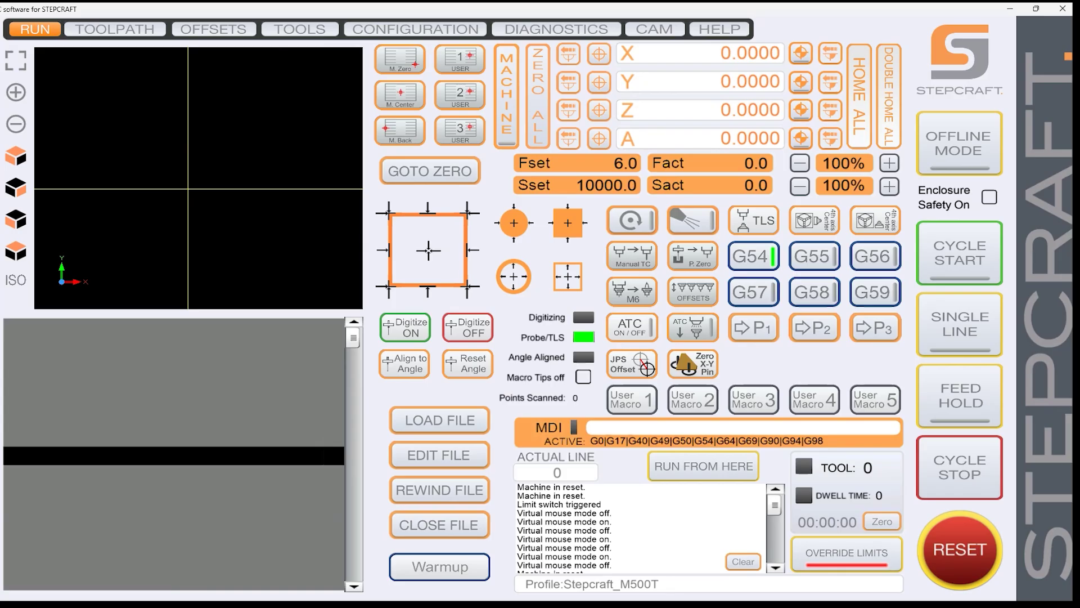
pyautogui.click(406, 31)
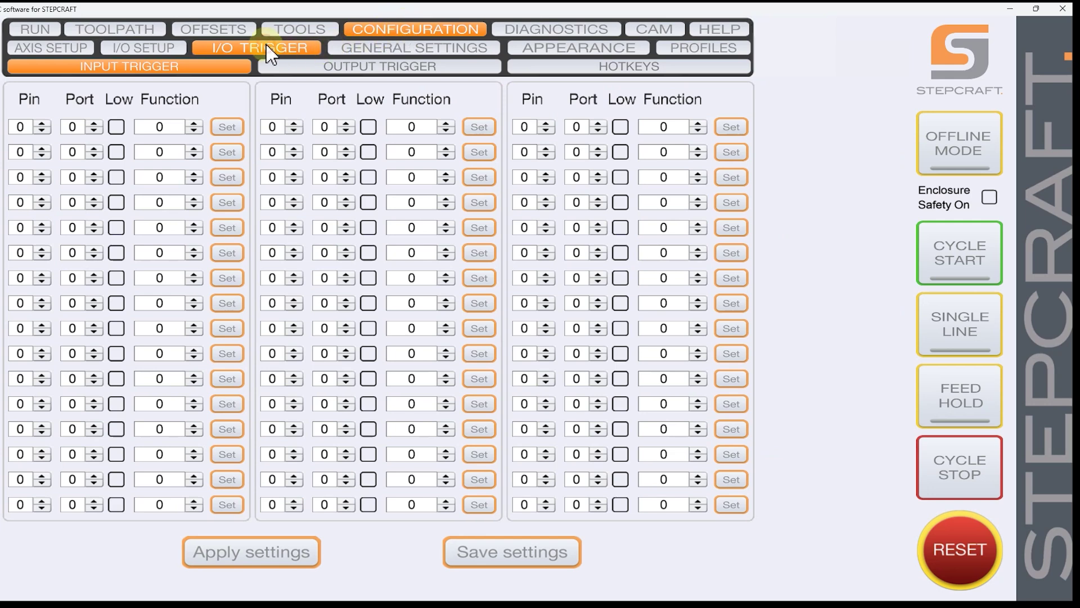
pyautogui.click(632, 67)
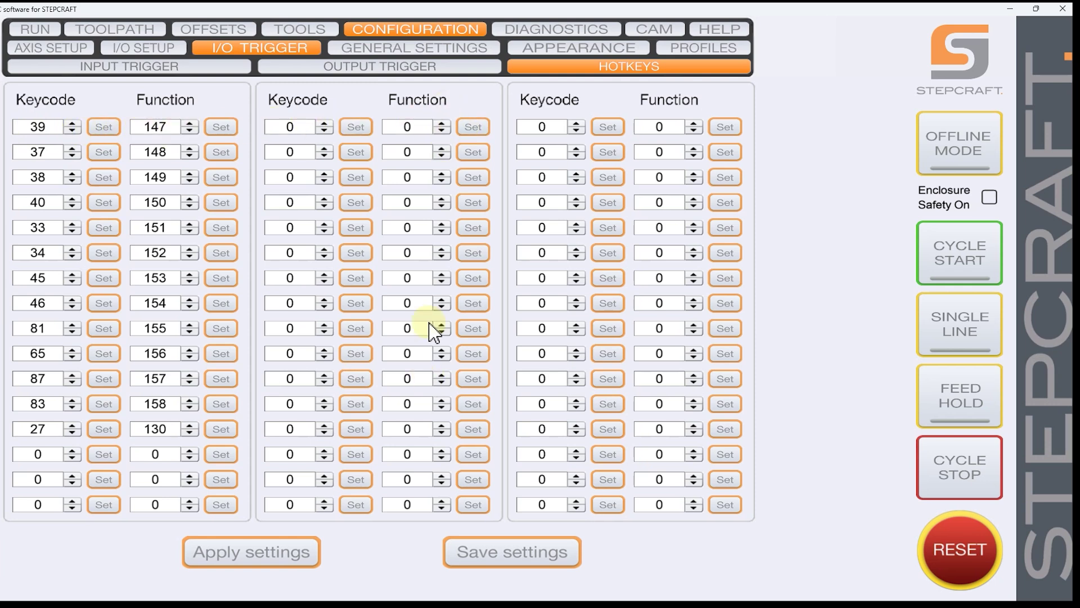
# Open the function picker for the first empty hotkey row in the second column.
pyautogui.click(473, 129)
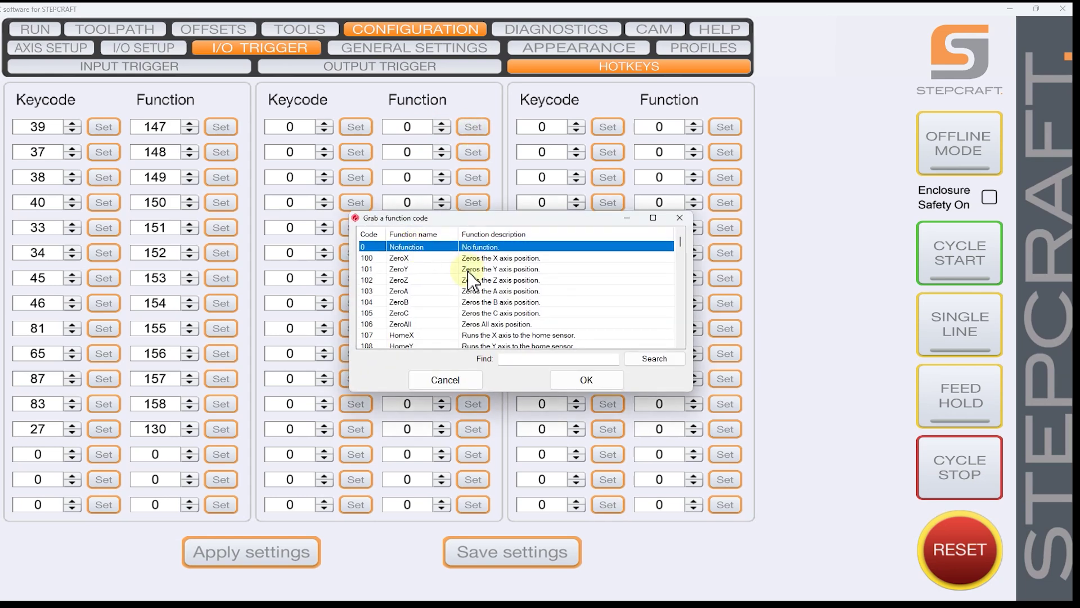
pyautogui.scroll(-11, 469, 279)
pyautogui.scroll(-11, 470, 279)
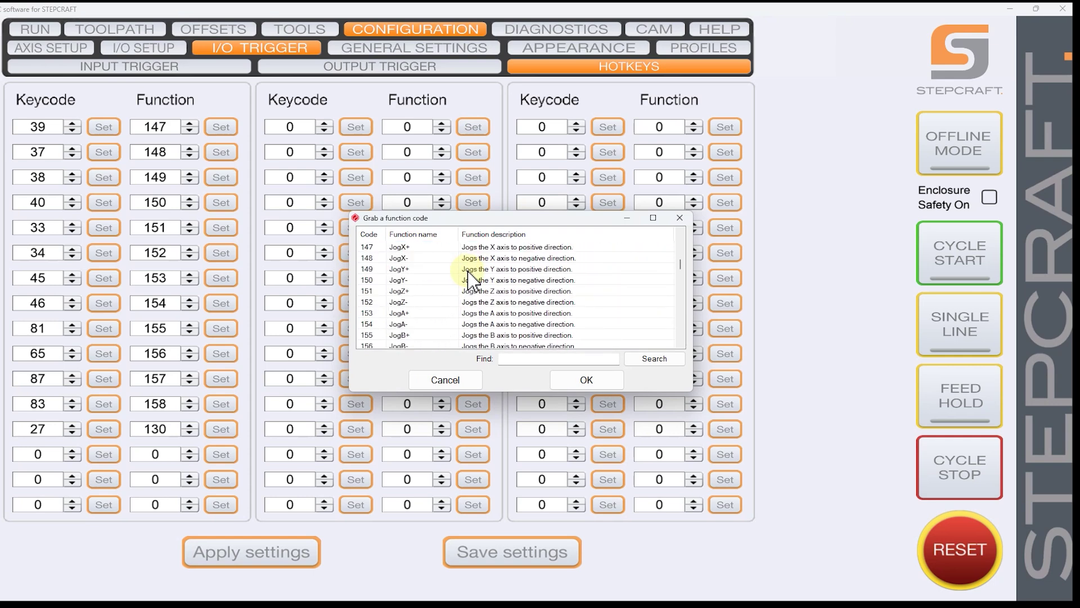
pyautogui.scroll(20, 470, 278)
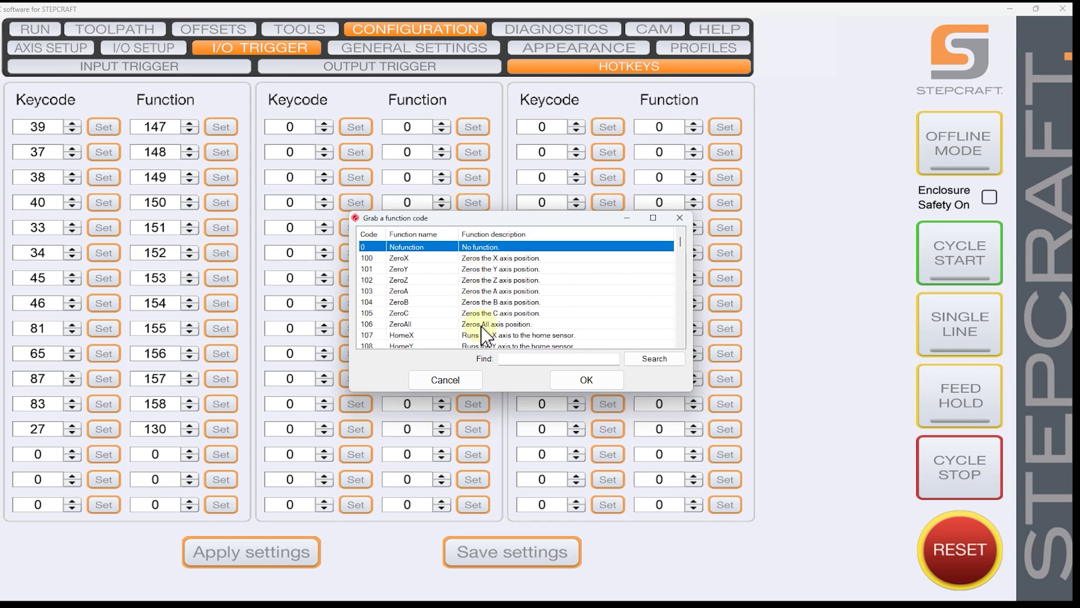
# Search the list for 'home' until 113 HomeAll is selected, and confirm it.
pyautogui.click(529, 358)
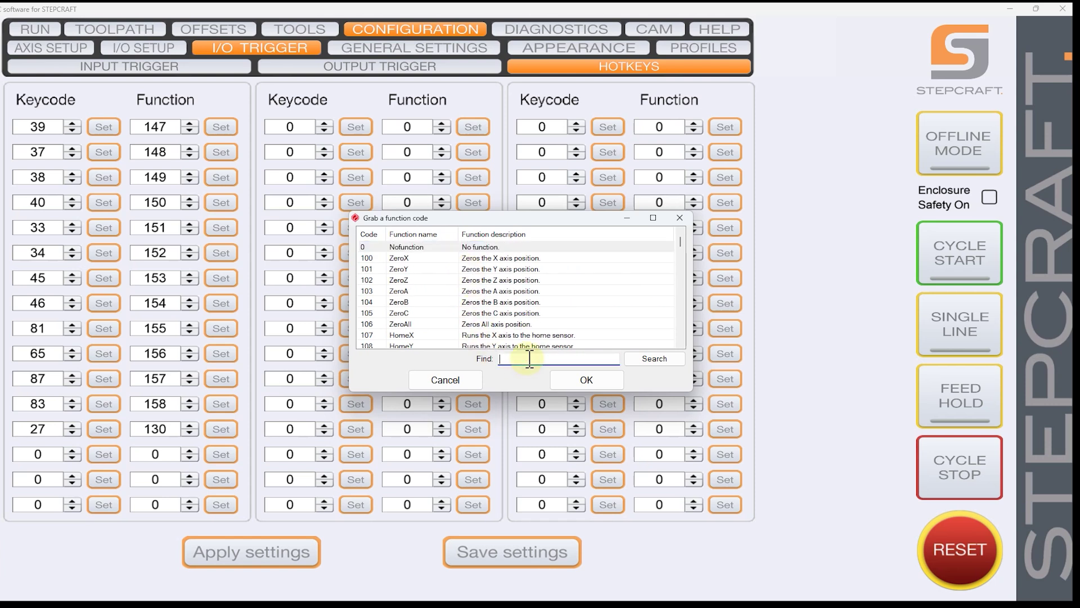
pyautogui.write('home')
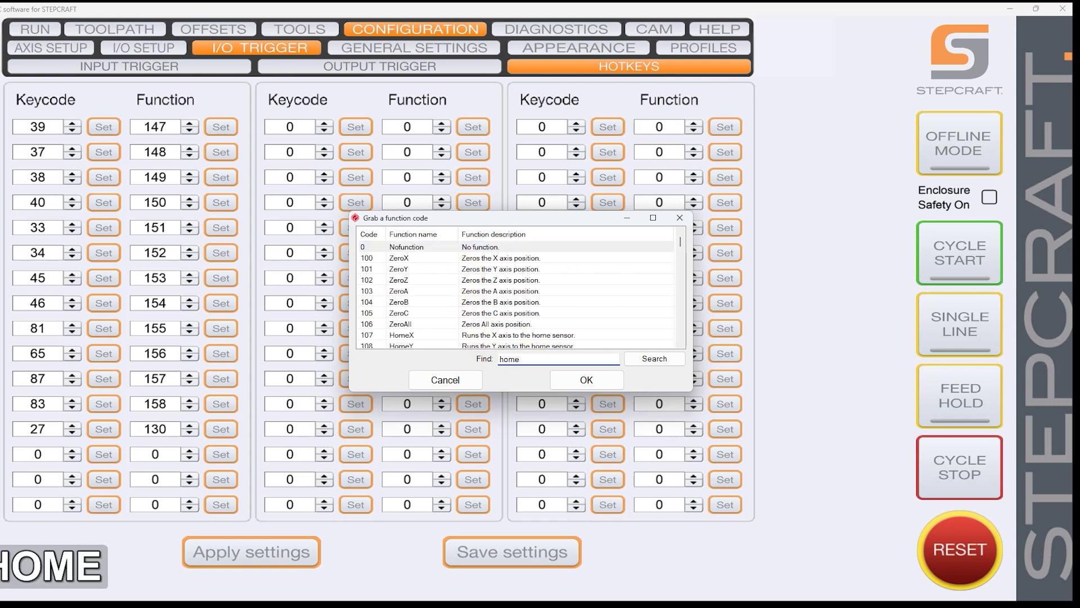
pyautogui.click(643, 360)
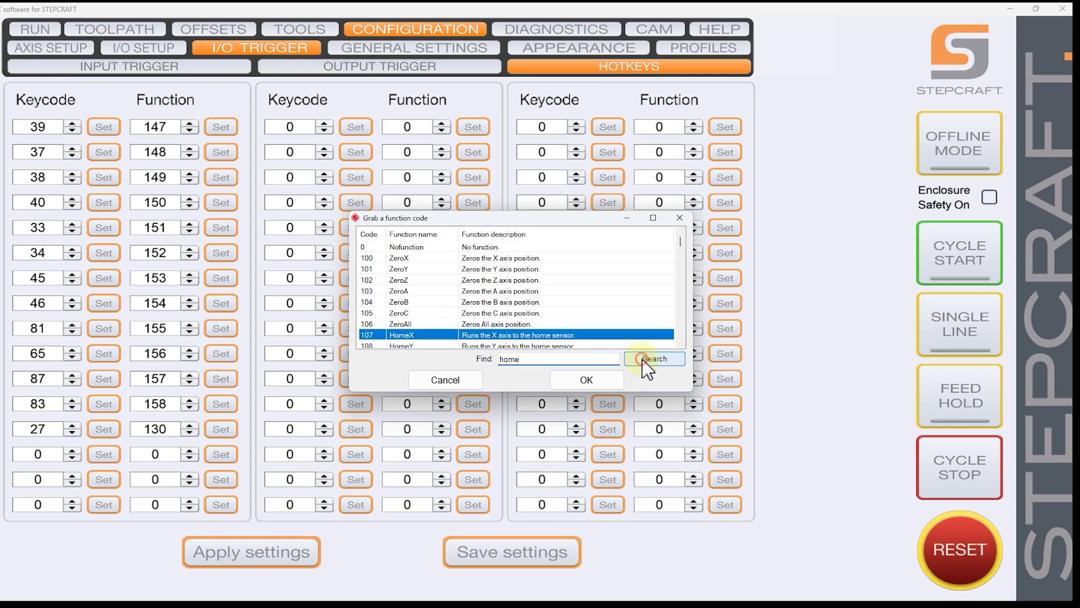
pyautogui.click(643, 360)
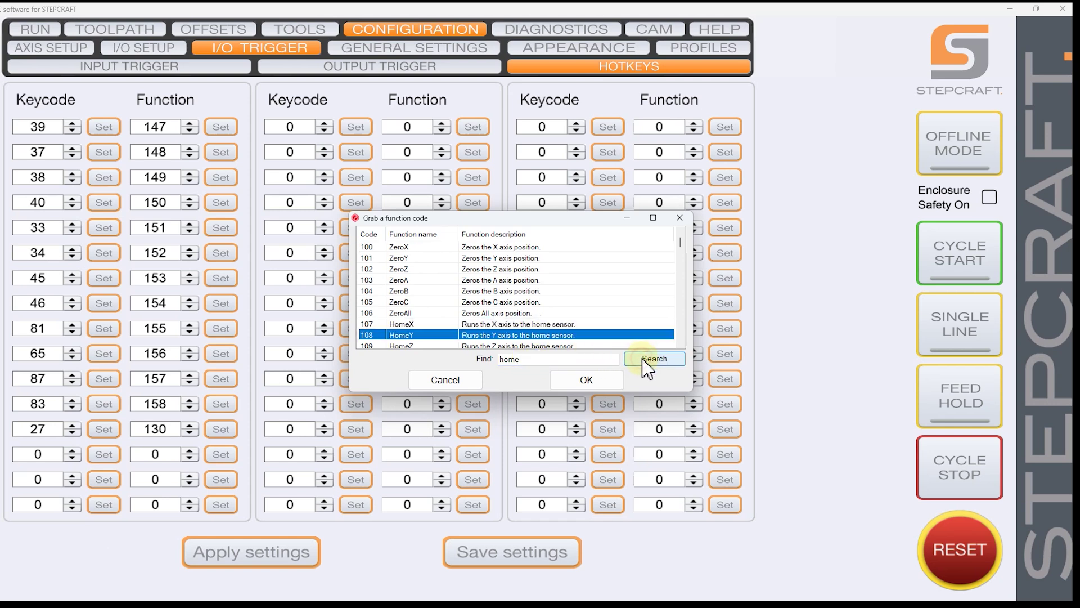
pyautogui.click(642, 360)
pyautogui.click(643, 360)
pyautogui.click(643, 360)
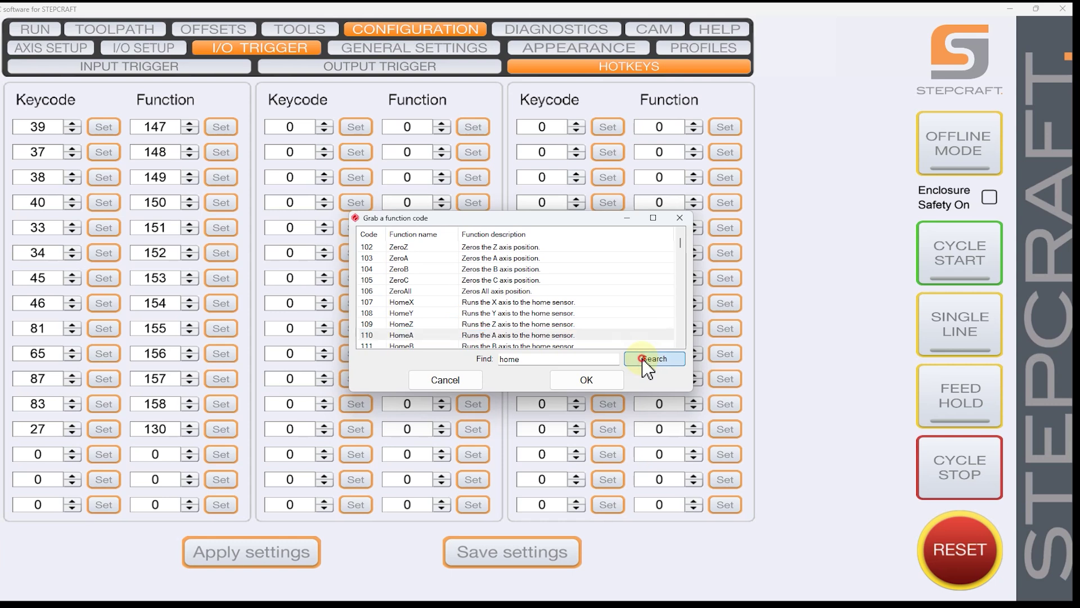
pyautogui.click(643, 360)
pyautogui.click(643, 360)
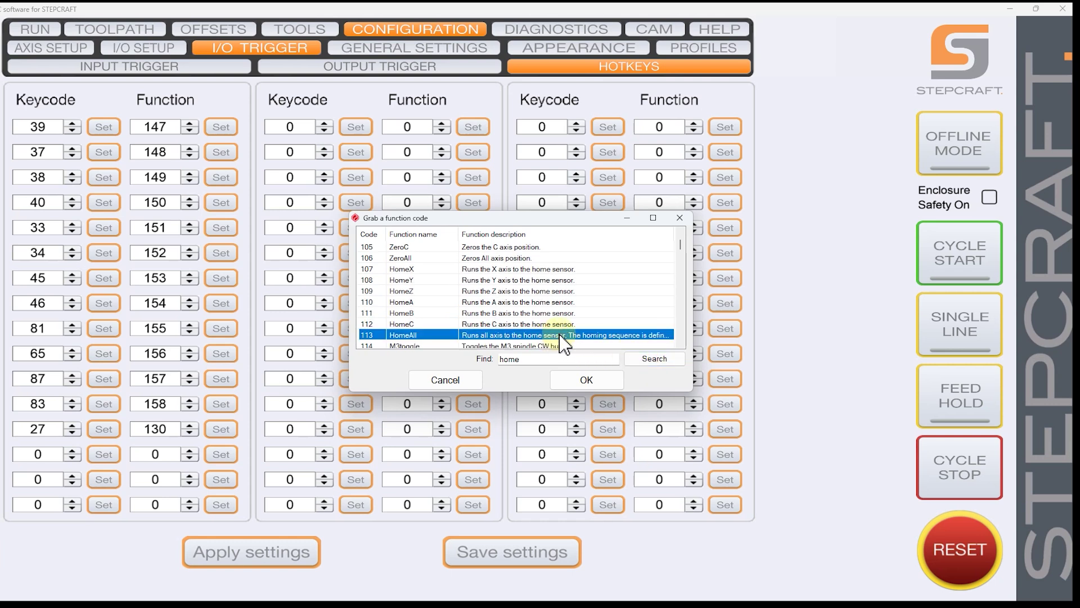
pyautogui.click(586, 381)
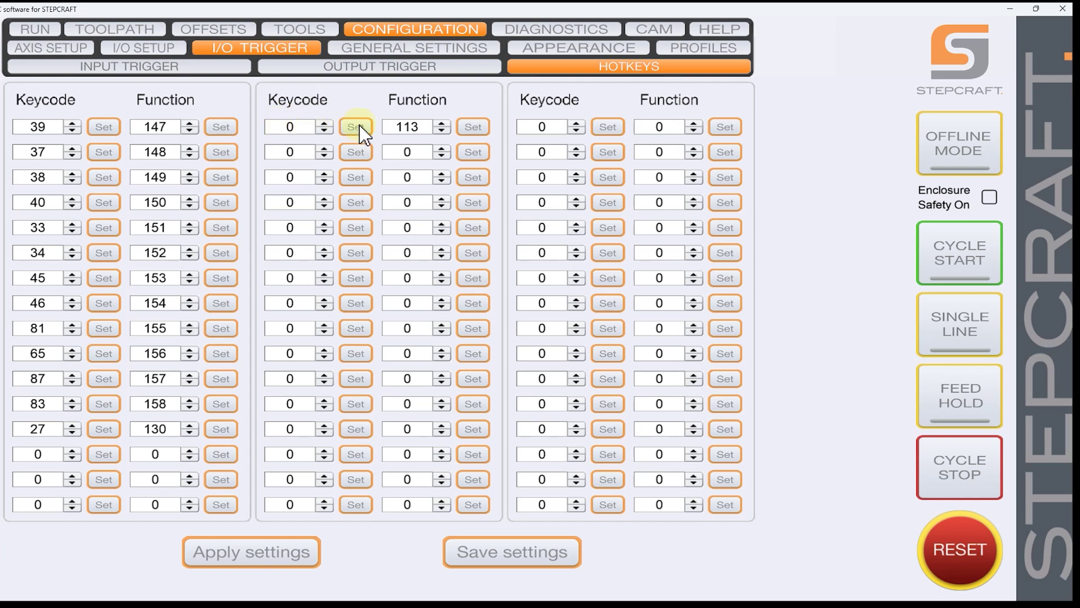
# Bind the Home key (keycode 36) to the HomeAll hotkey row.
pyautogui.click(363, 129)
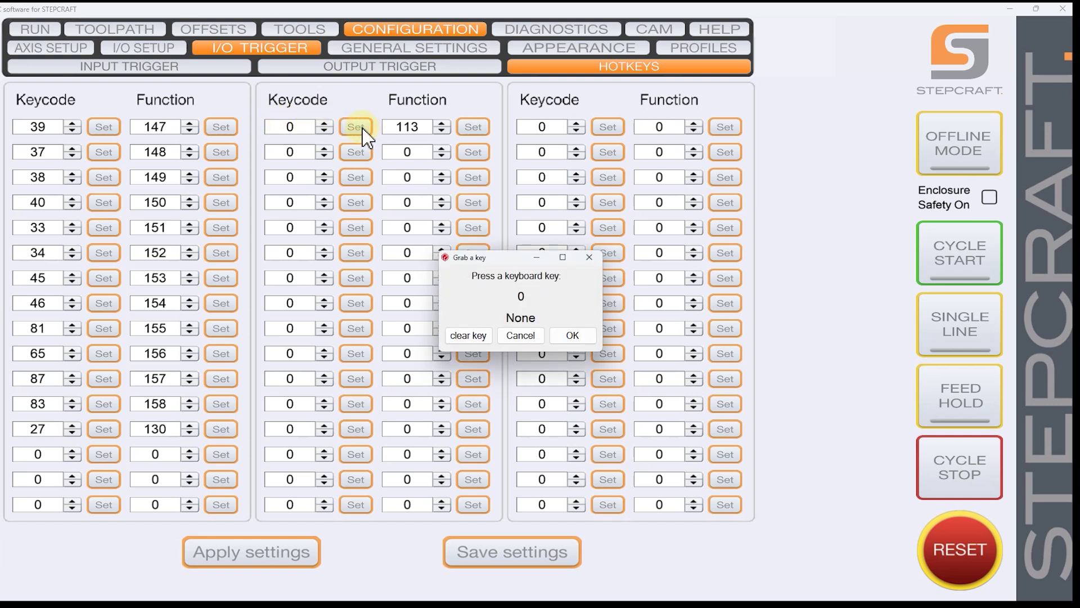
pyautogui.click(462, 337)
pyautogui.press('Home')
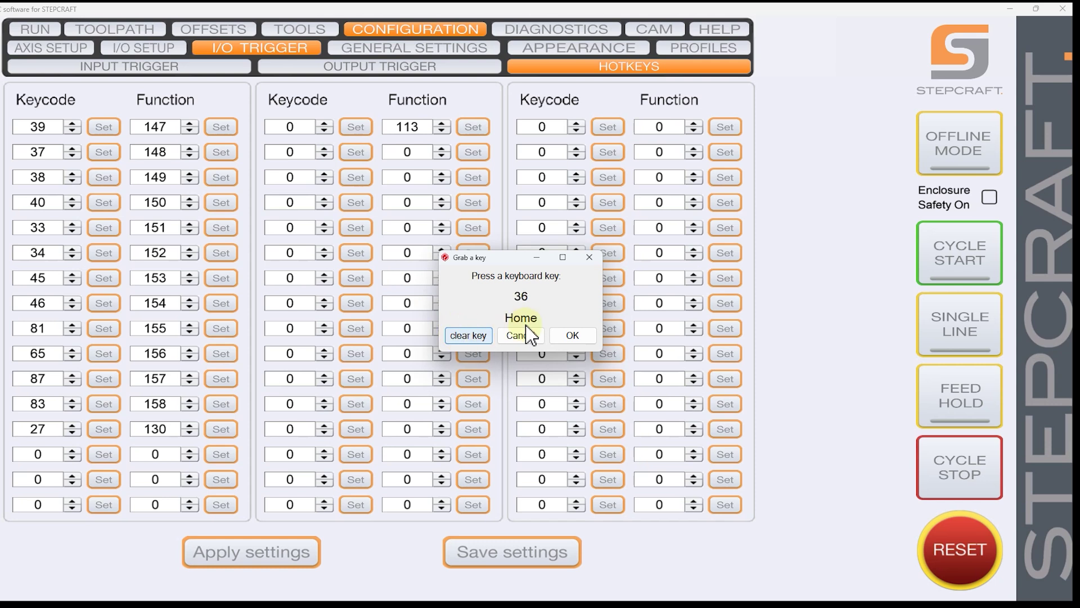
pyautogui.click(573, 336)
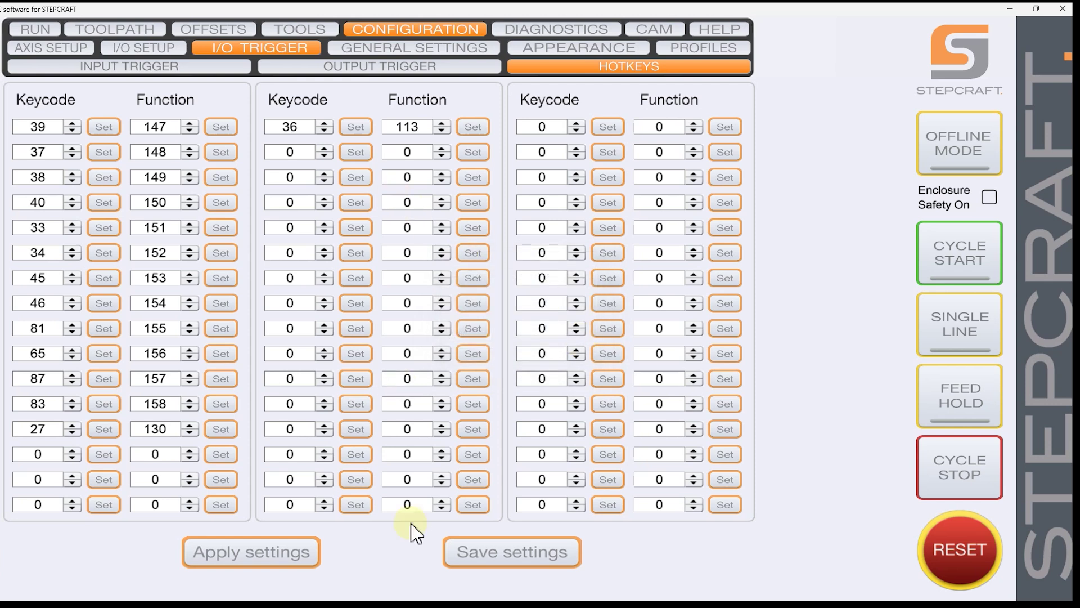
# Apply and save the UCCNC hotkey settings.
pyautogui.click(278, 551)
pyautogui.click(511, 554)
pyautogui.click(471, 160)
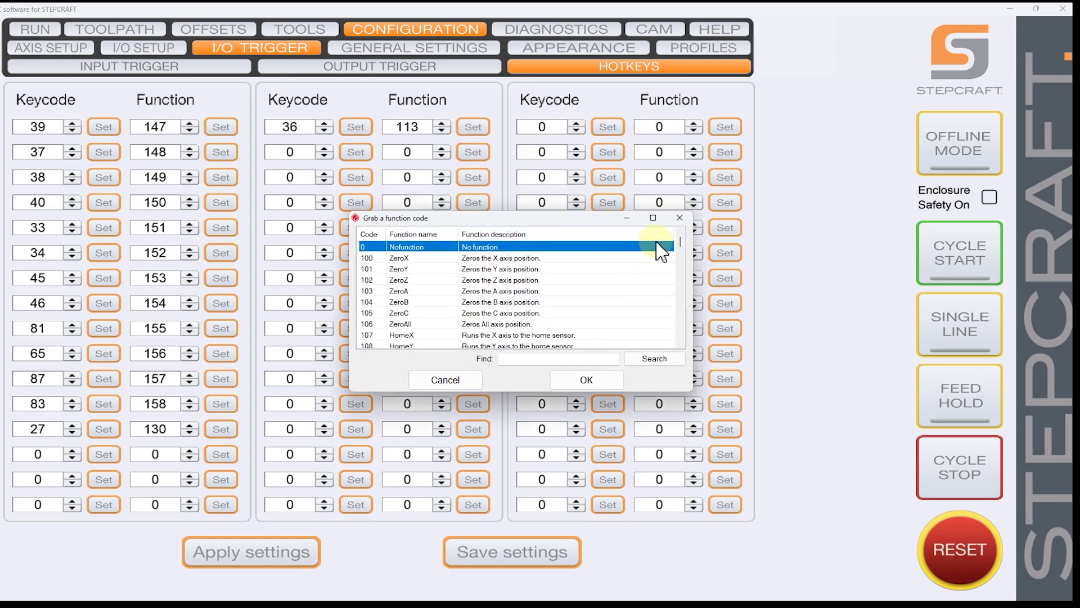
# Close the Grab a function code dialog unchanged and return to UCCNC's RUN screen.
pyautogui.moveTo(682, 242)
pyautogui.mouseDown()
pyautogui.moveTo(684, 295)
pyautogui.moveTo(692, 241)
pyautogui.moveTo(679, 222)
pyautogui.mouseUp()
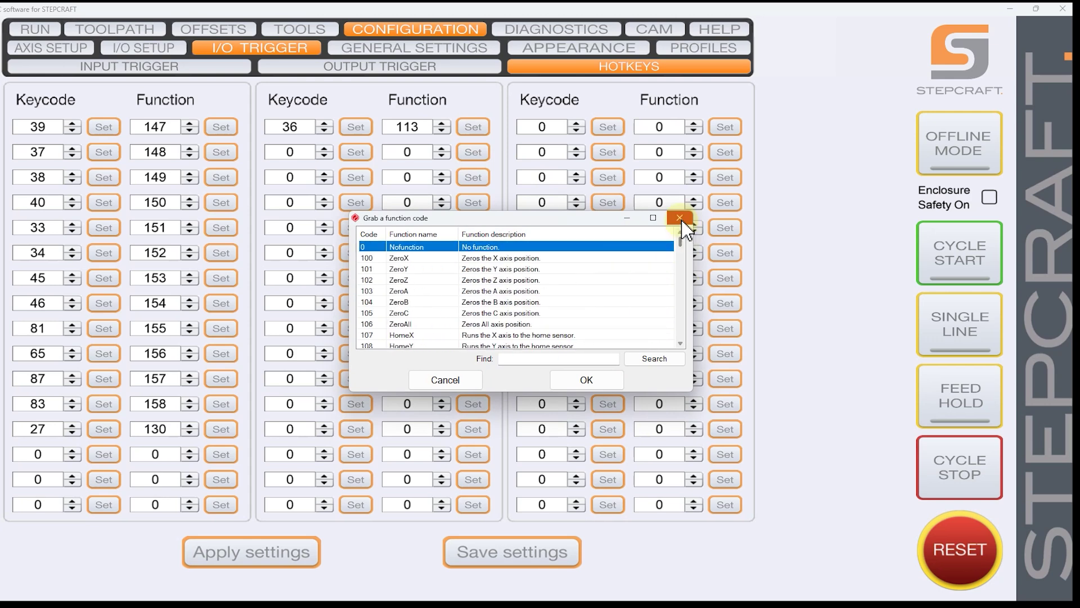
pyautogui.click(680, 218)
pyautogui.click(34, 29)
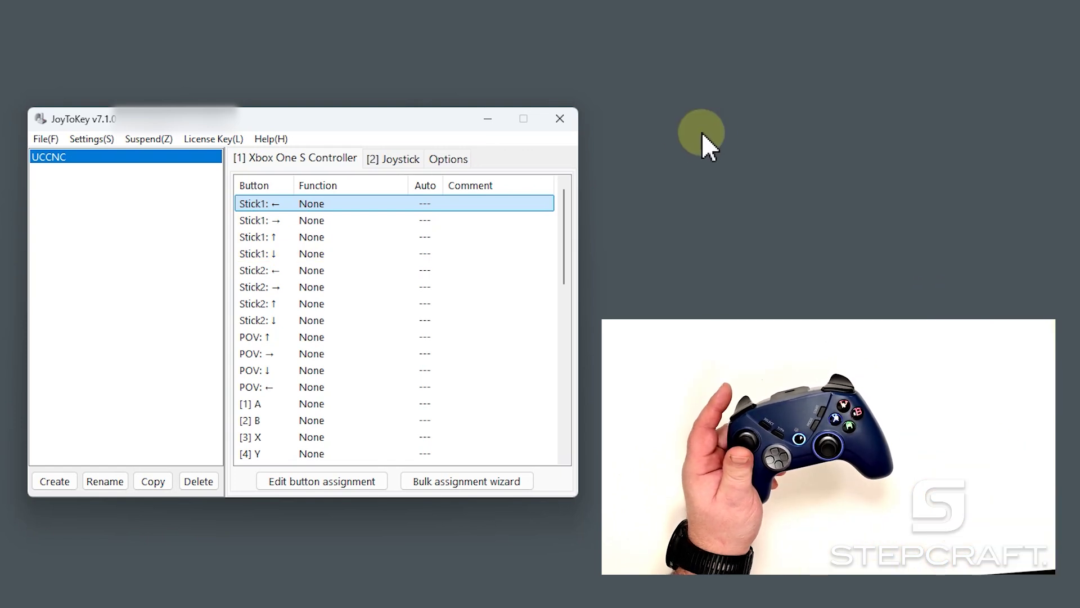
# Select the Stick1 down entry in the UCCNC profile's Xbox One S Controller list.
pyautogui.click(321, 255)
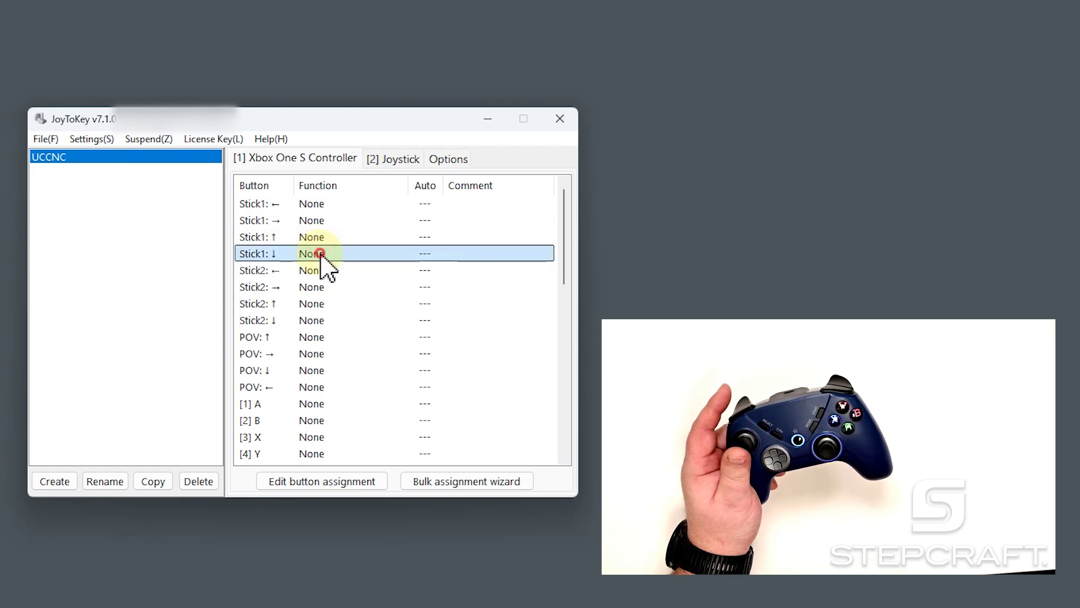
# Map Stick1 down and up to the Down and Up arrow keys.
pyautogui.rightClick(321, 255)
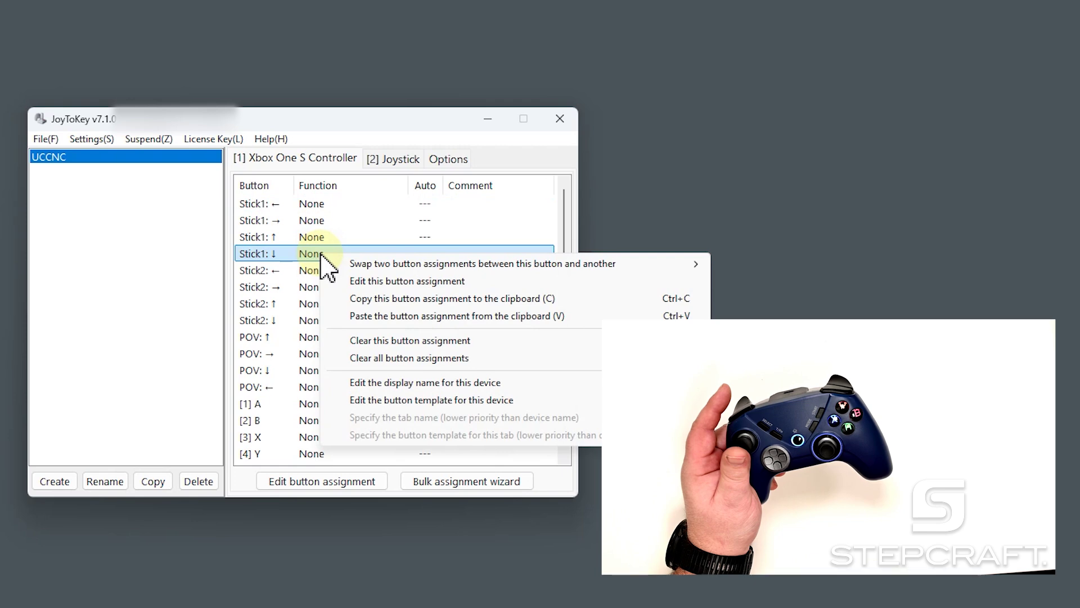
pyautogui.click(357, 281)
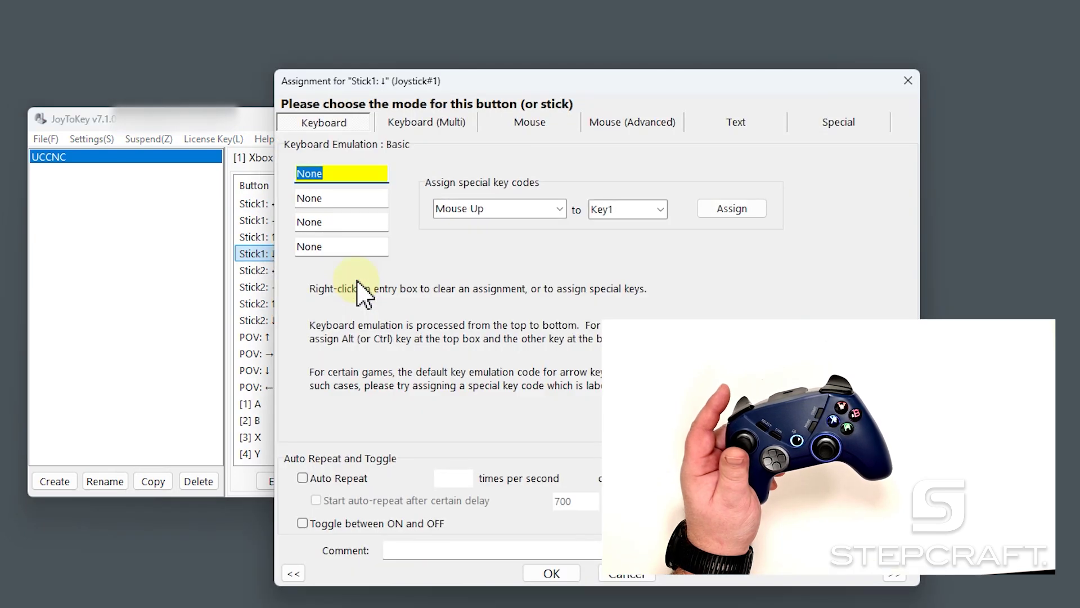
pyautogui.press('Down')
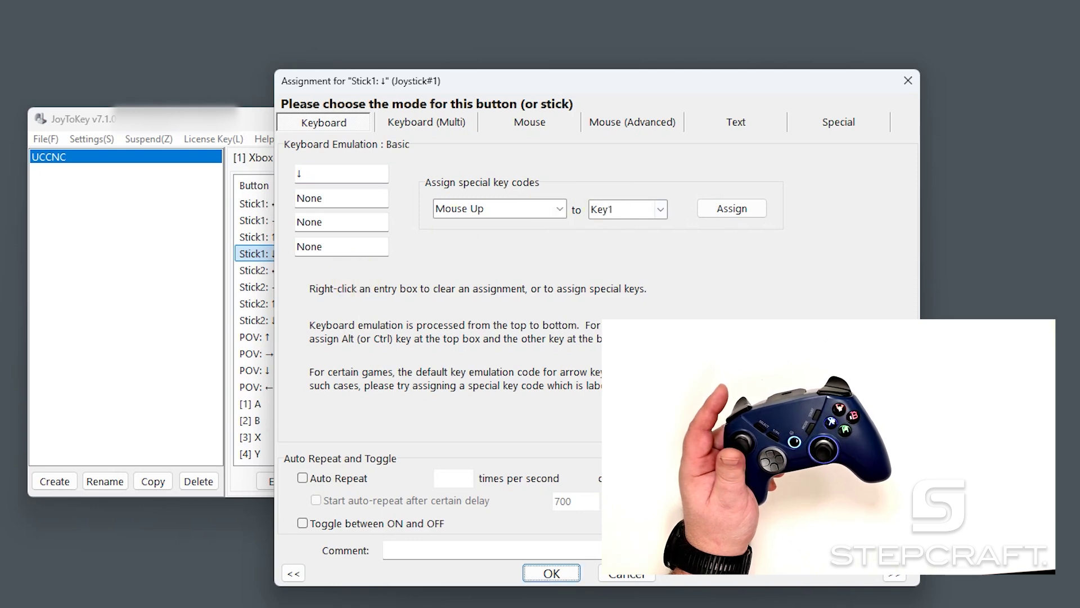
pyautogui.click(552, 571)
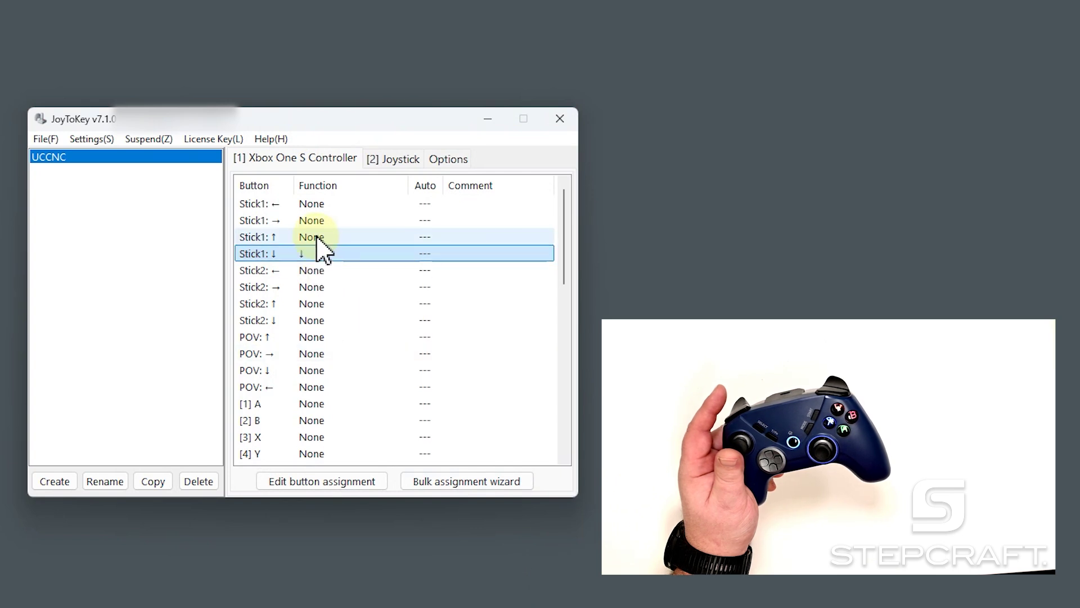
pyautogui.rightClick(318, 239)
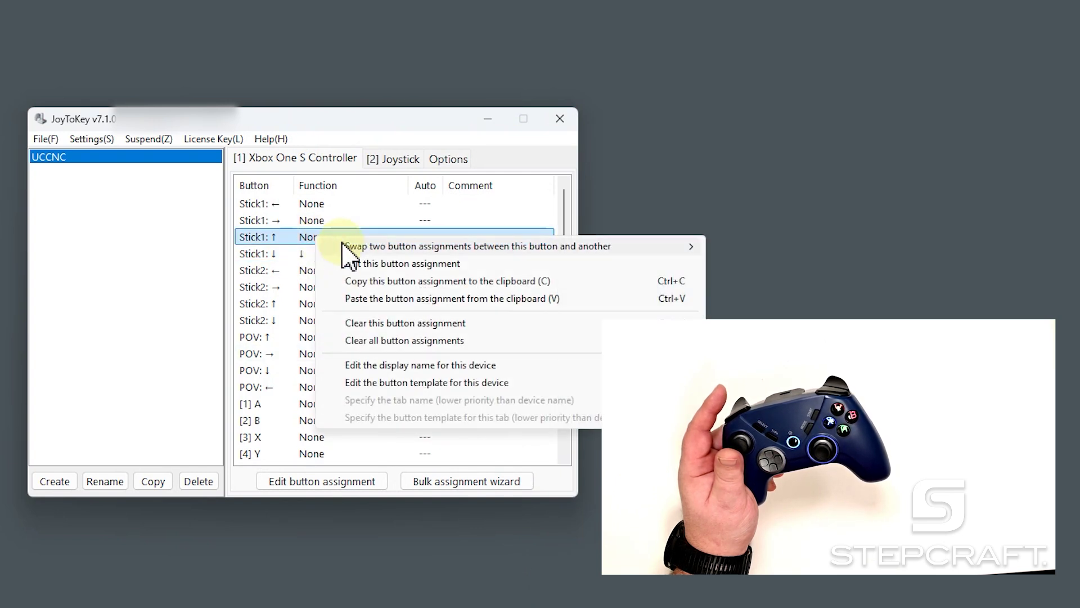
pyautogui.click(354, 264)
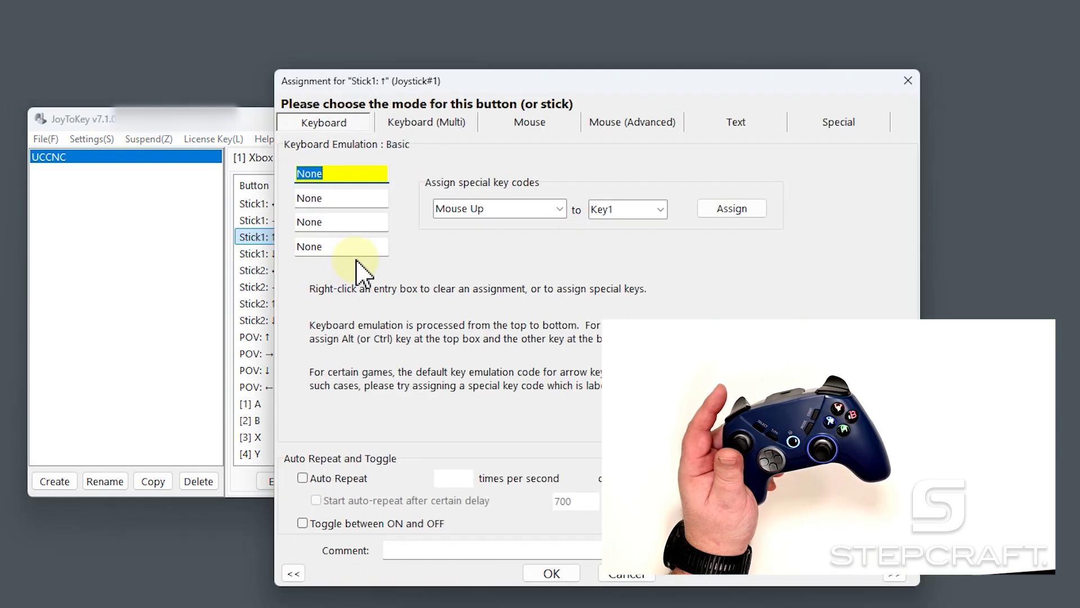
pyautogui.press('Up')
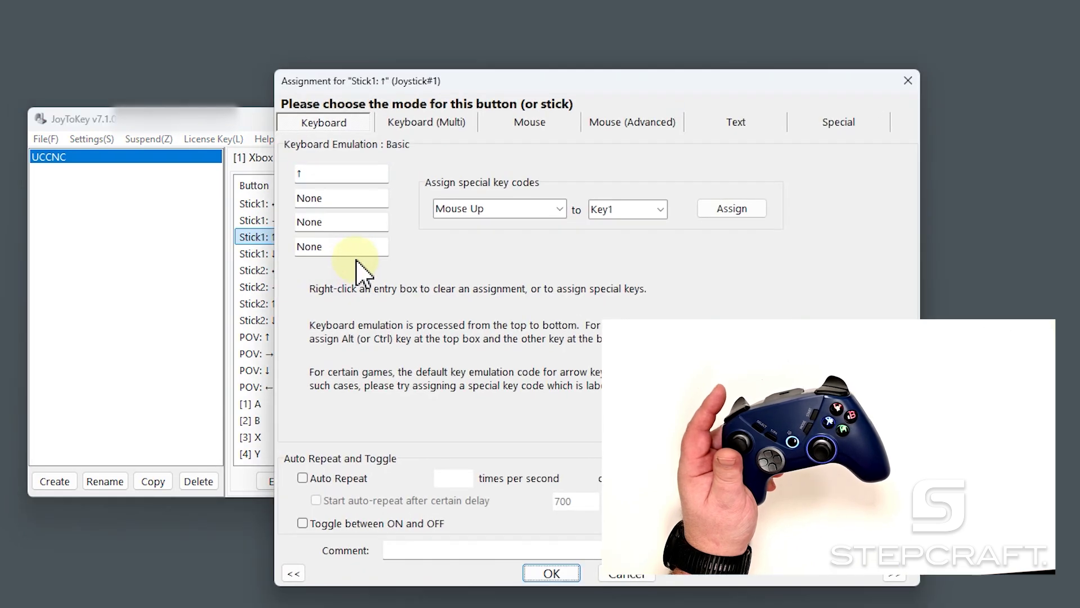
pyautogui.click(552, 574)
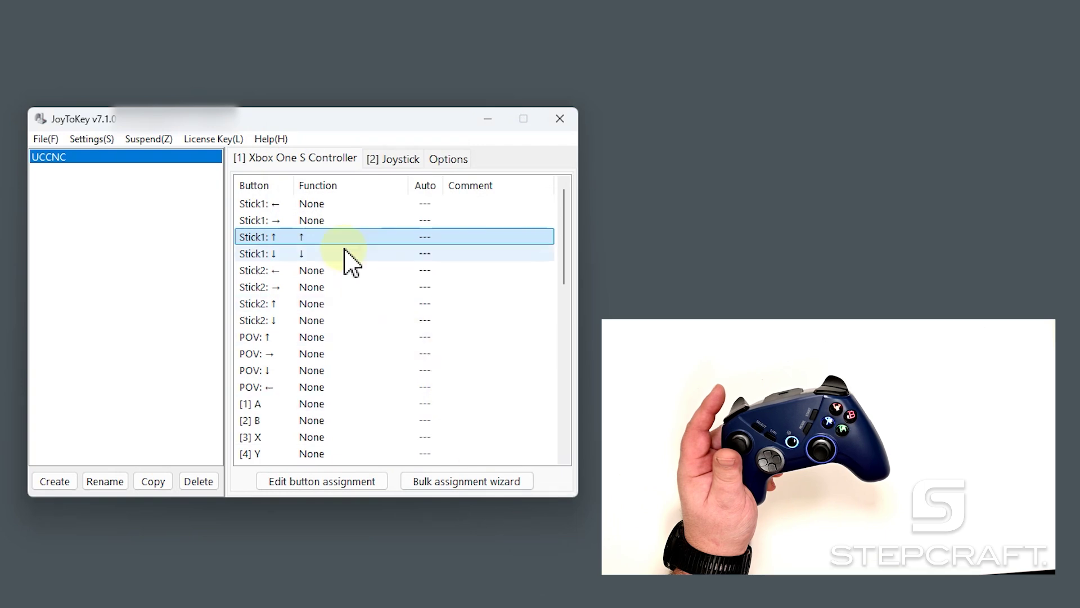
# Map Stick1 right and left to the Right and Left arrow keys.
pyautogui.rightClick(332, 224)
pyautogui.click(367, 249)
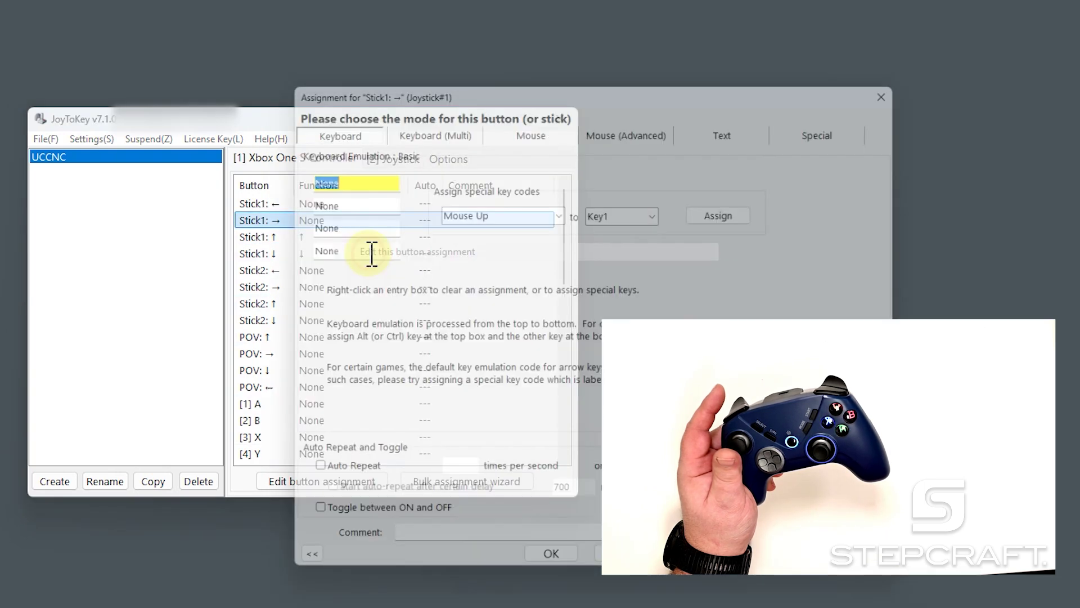
pyautogui.press('Right')
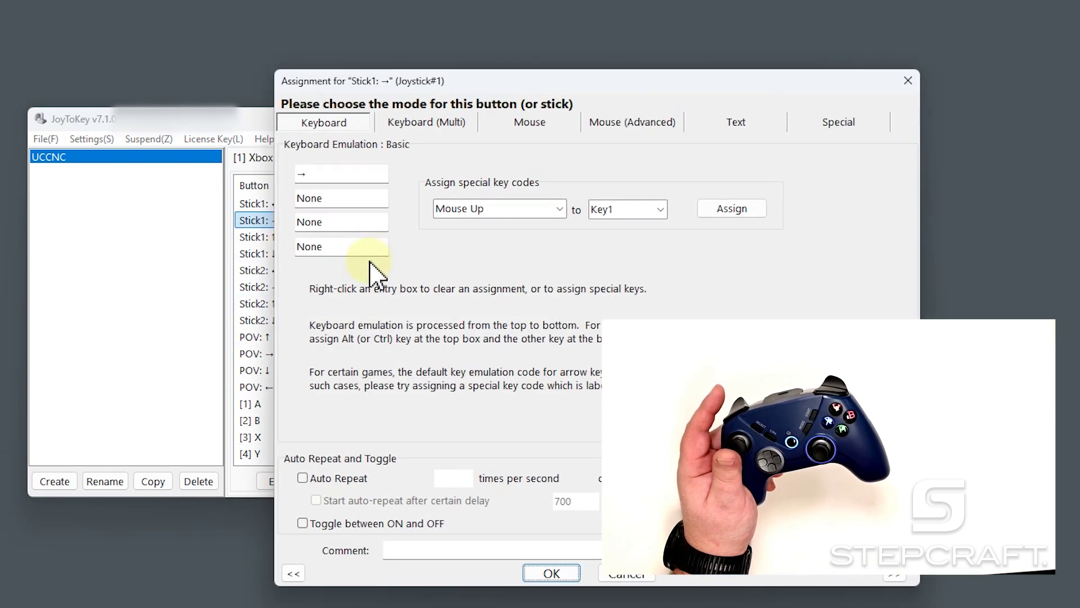
pyautogui.click(547, 575)
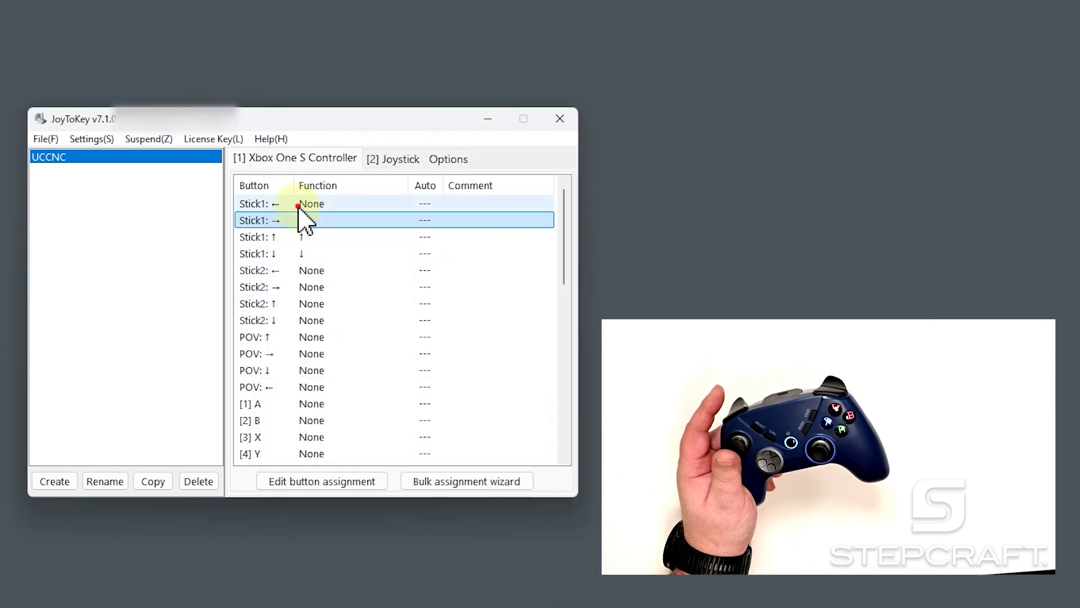
pyautogui.rightClick(301, 207)
pyautogui.click(334, 241)
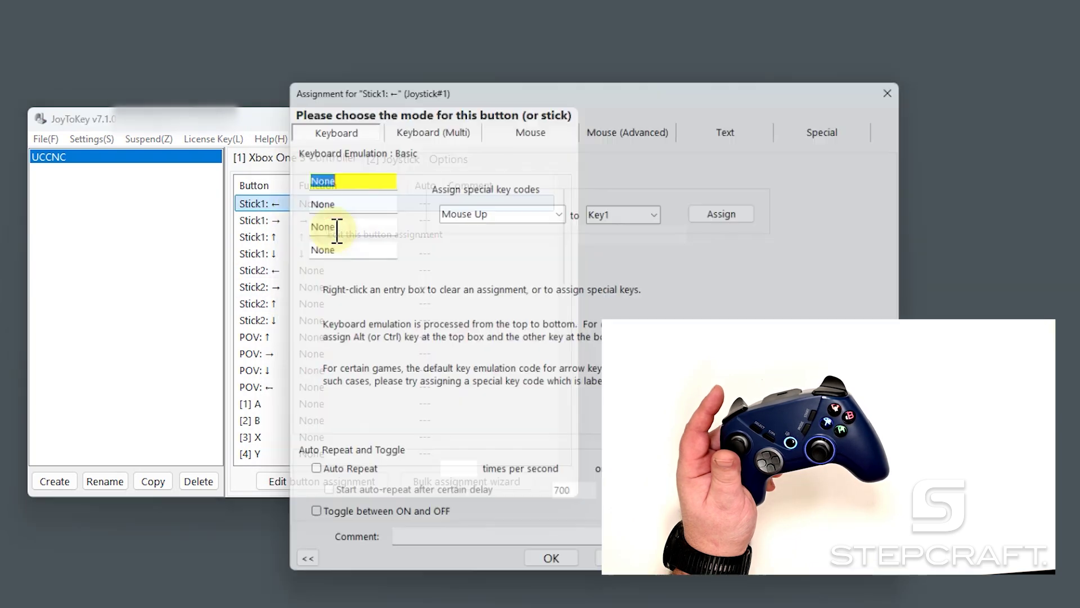
pyautogui.press('Left')
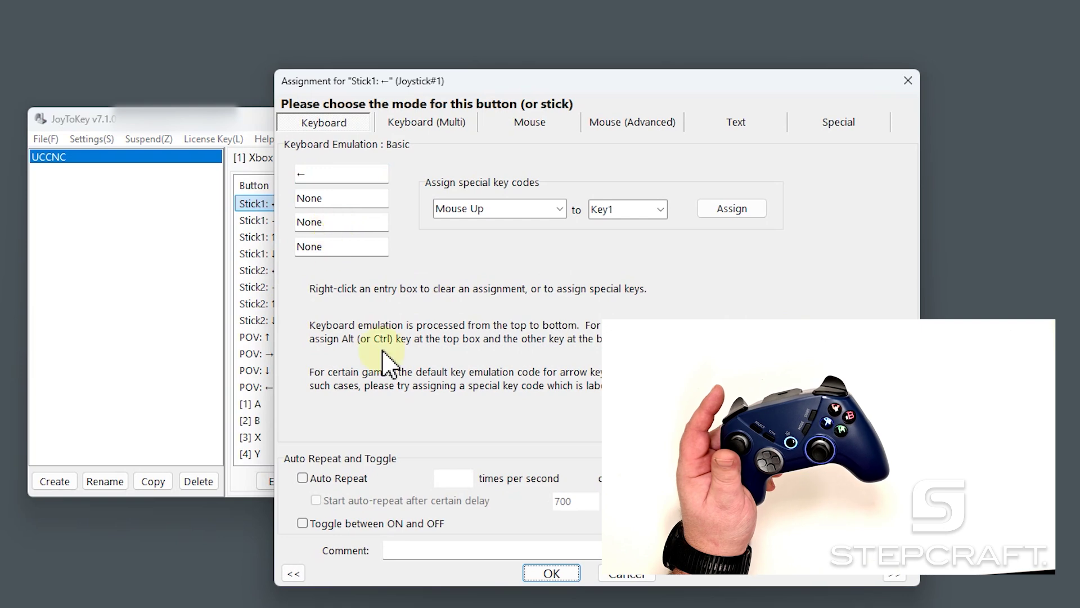
pyautogui.click(551, 573)
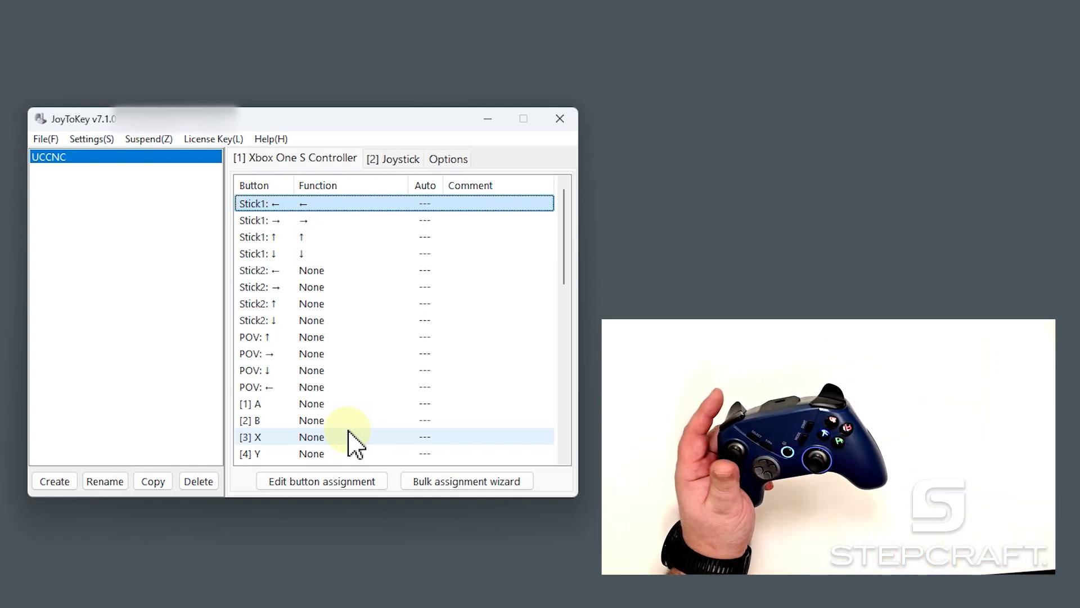
pyautogui.scroll(-6, 353, 441)
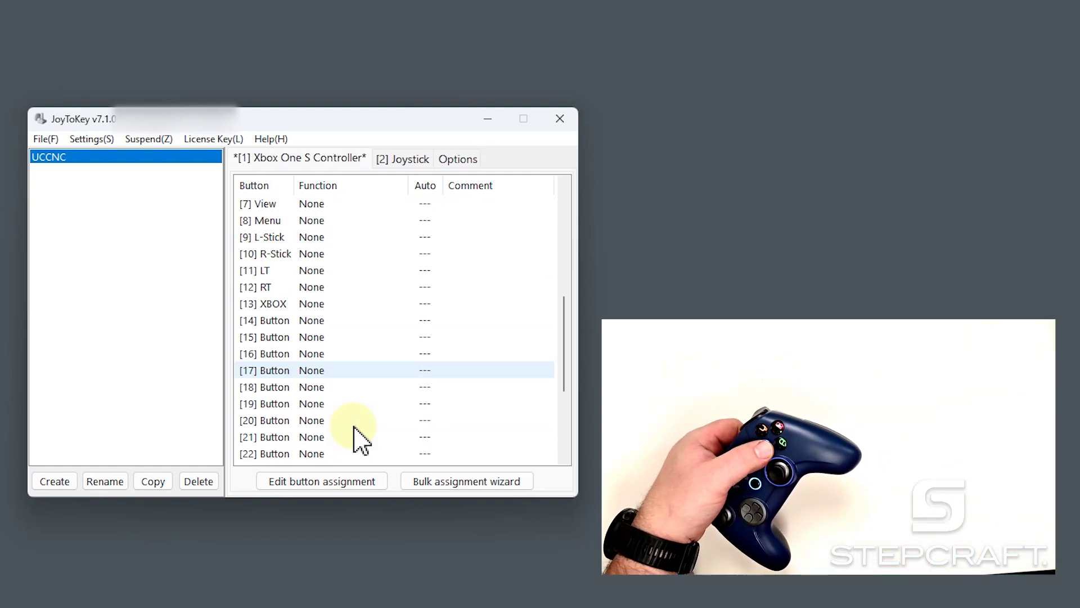
pyautogui.scroll(-4, 350, 434)
pyautogui.scroll(7, 445, 352)
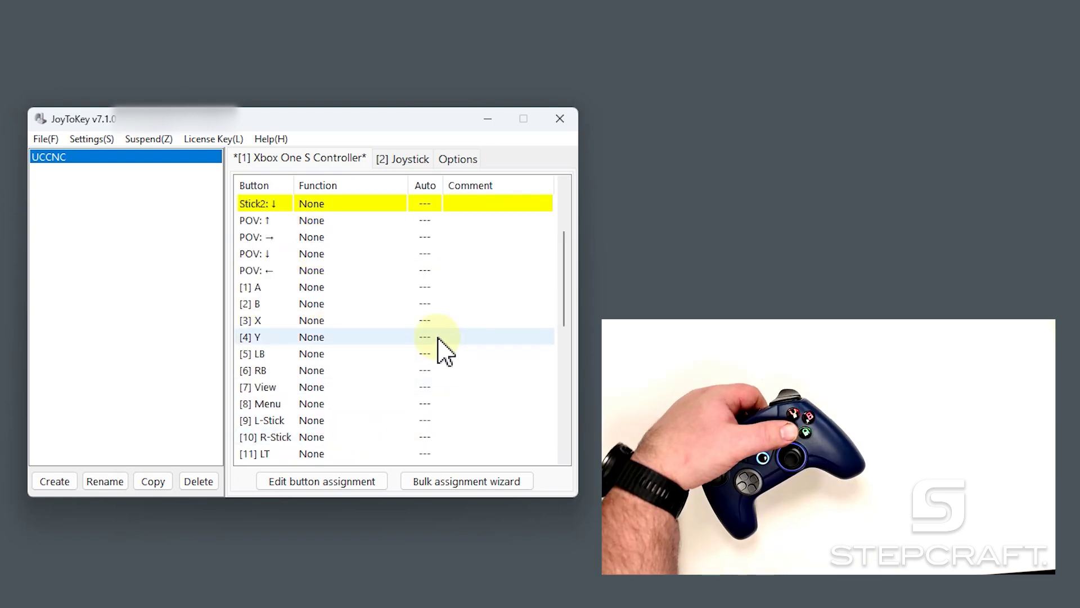
pyautogui.rightClick(361, 321)
# Assign the Home key to controller button [3] X.
pyautogui.click(405, 350)
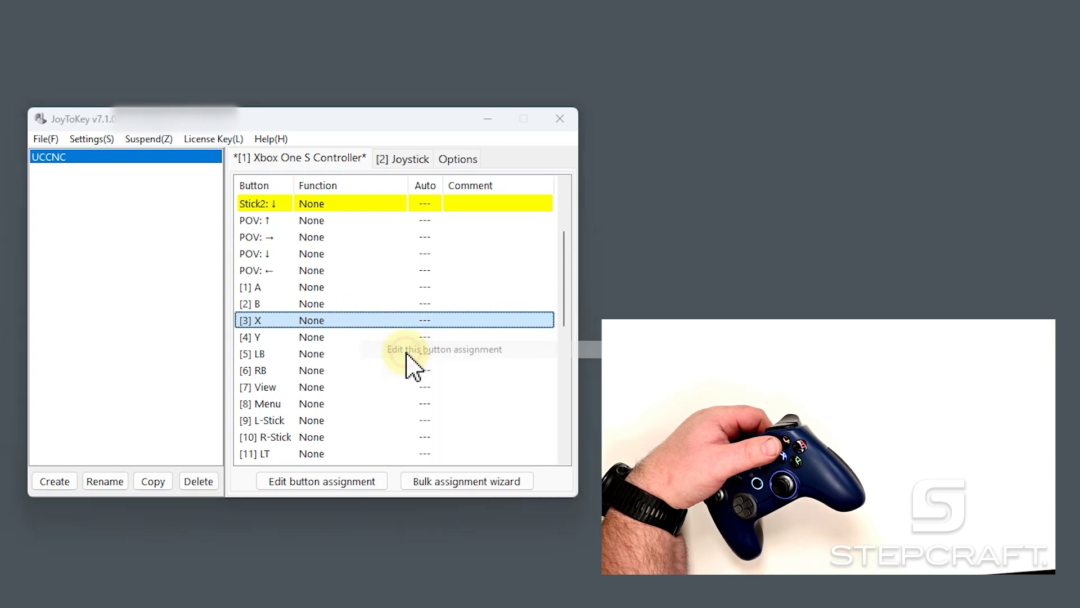
pyautogui.press('Home')
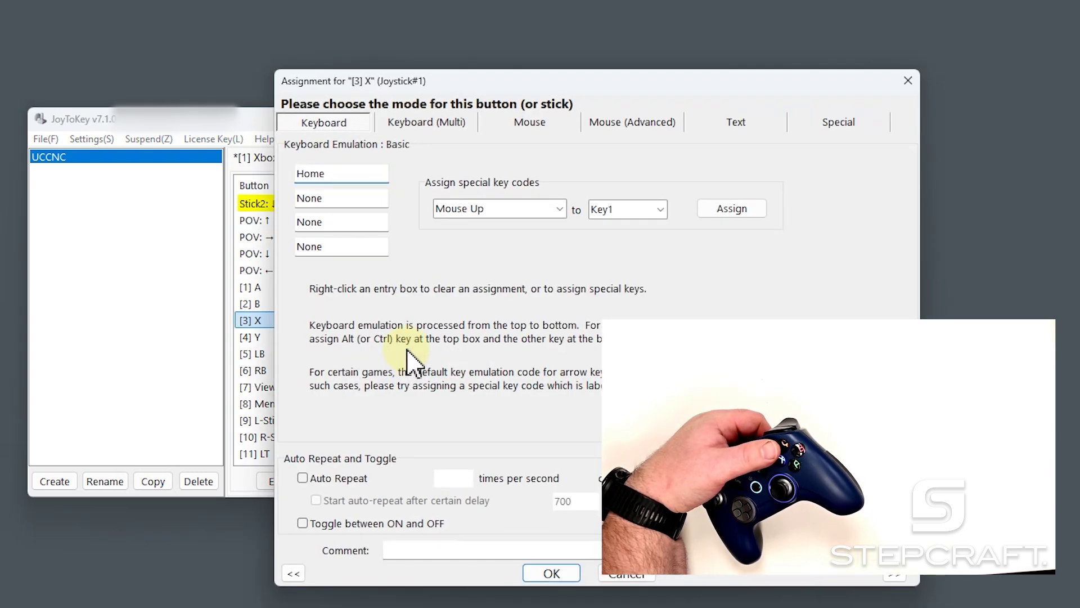
pyautogui.click(566, 575)
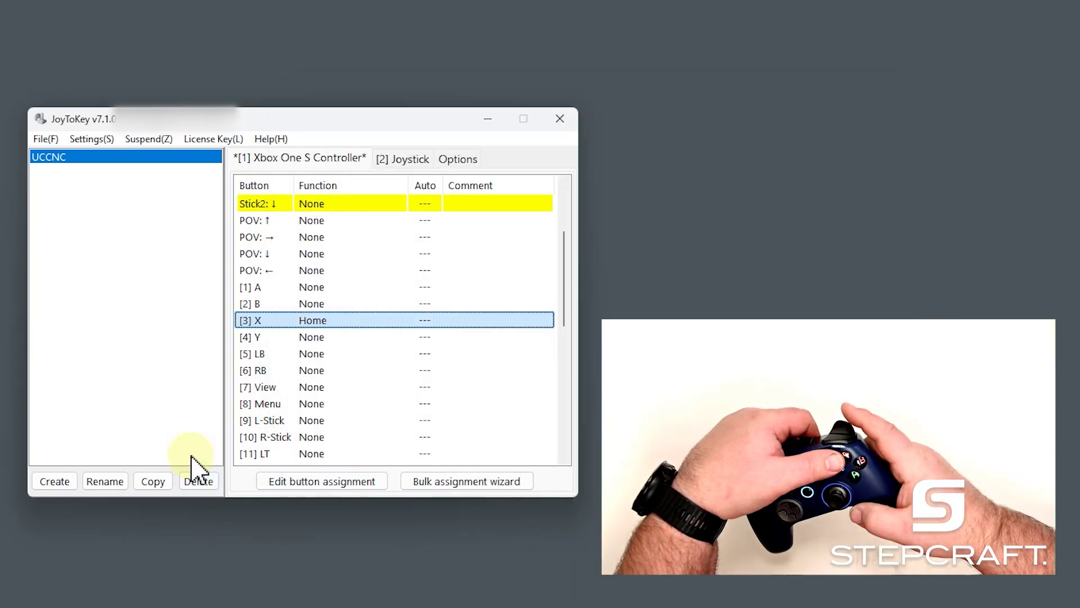
# Test the arrow-key mapping by moving the list selection down, up and down.
pyautogui.press('Down')
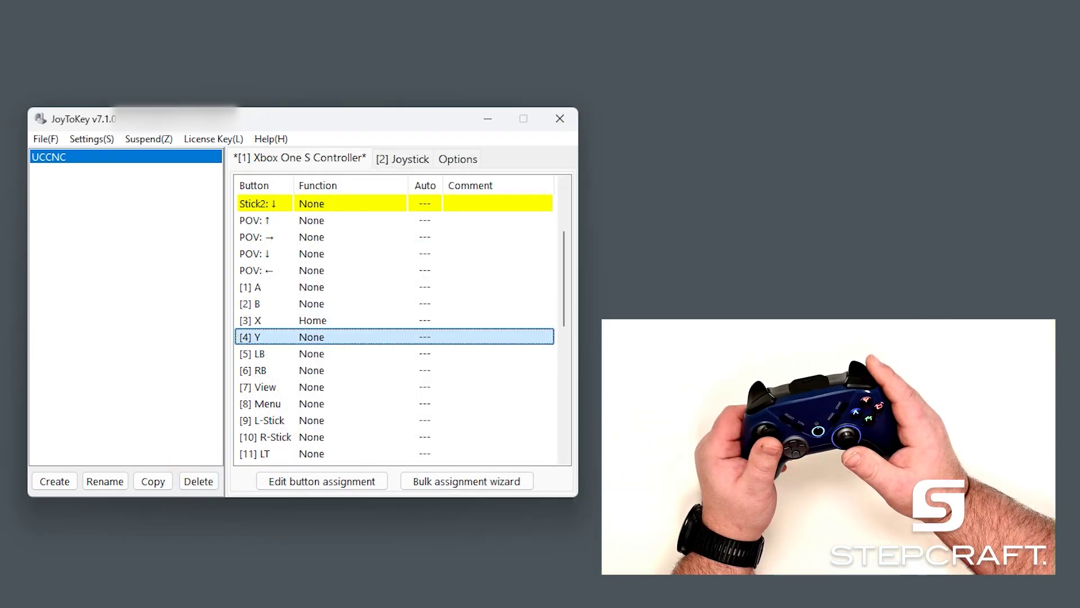
pyautogui.press('Up')
pyautogui.press('Down')
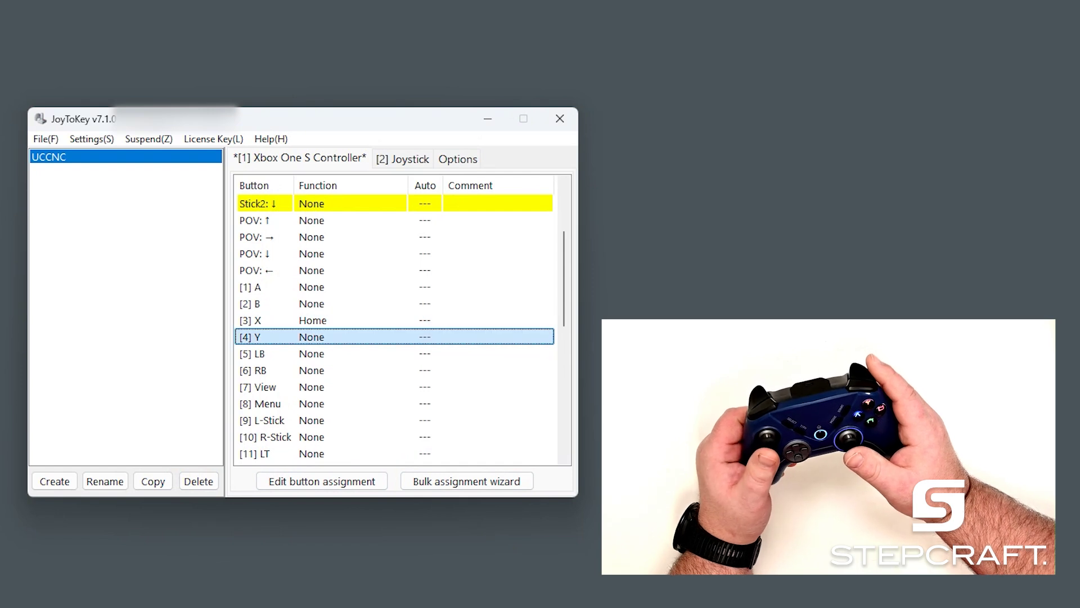